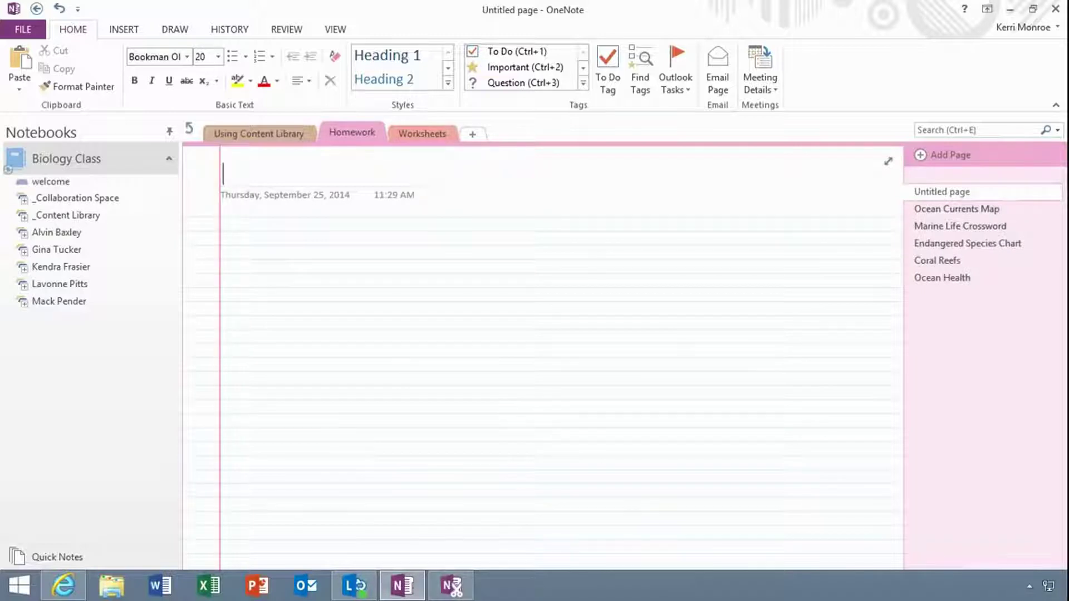
Title a page 'Fill in the Blank' with the worksheet pasted, then select the 2x + 3y = 12 ink on Team A's Research page.
text(Fill in the Blank)
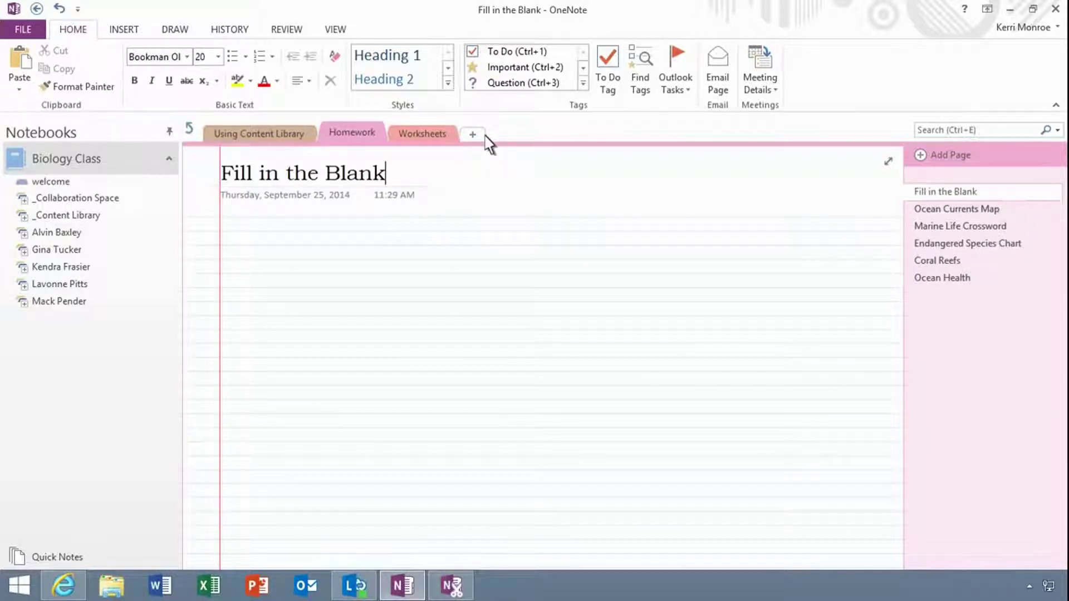
right_click(233, 240)
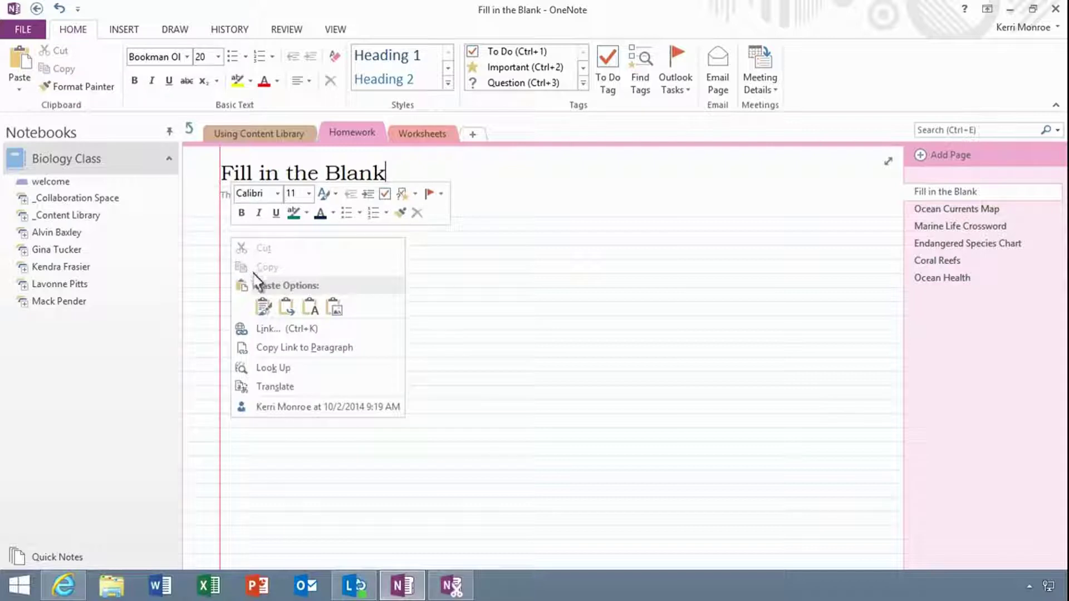
click(262, 313)
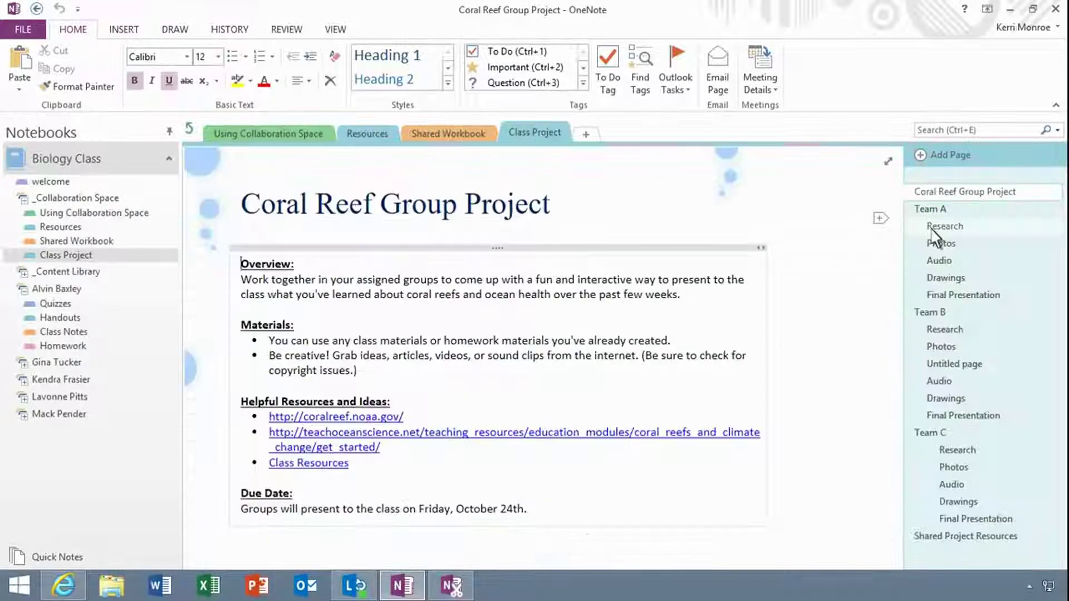
click(941, 227)
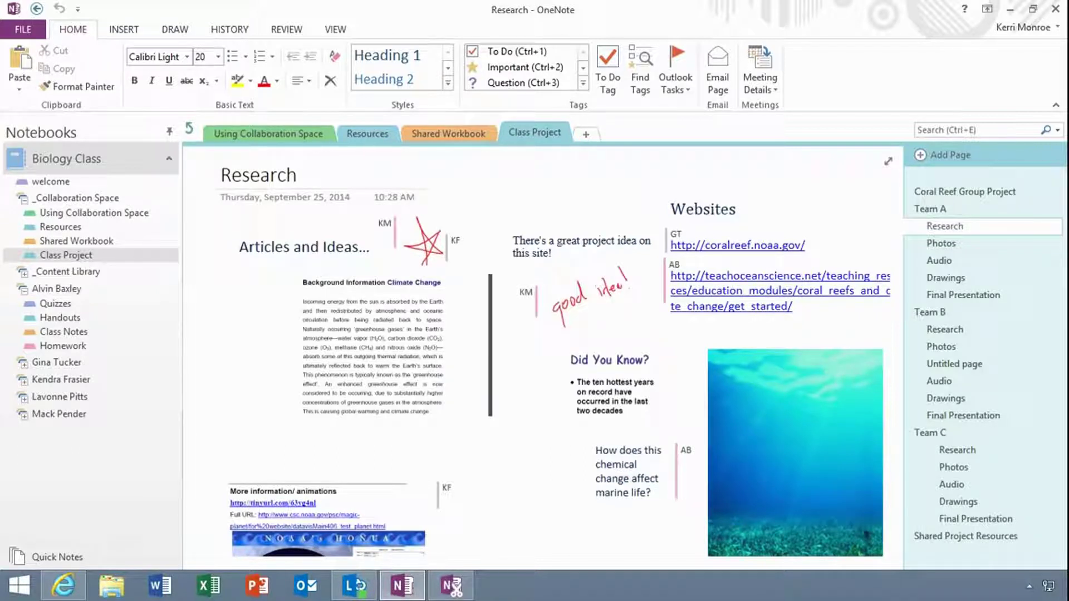
drag(563, 348, 448, 345)
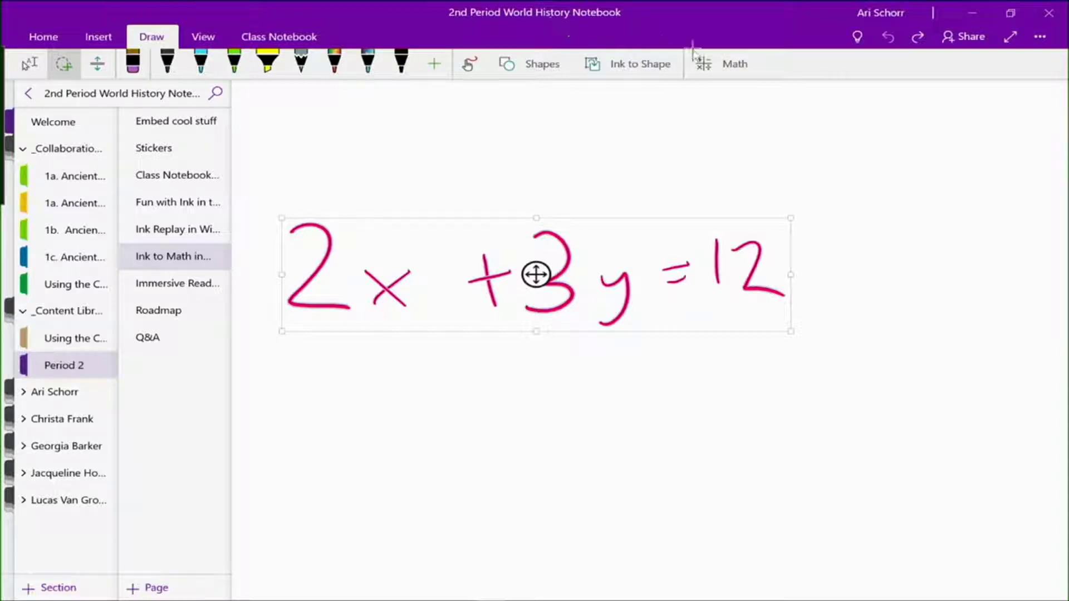
Solve the handwritten 2x + 3y = 12 for x with the Math tool.
click(730, 67)
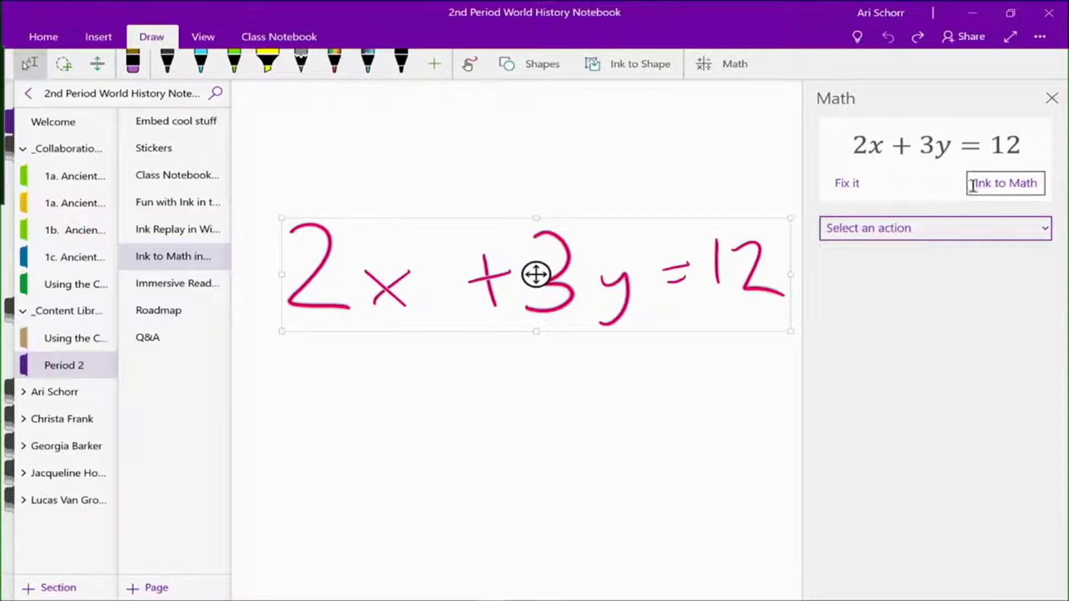
click(896, 237)
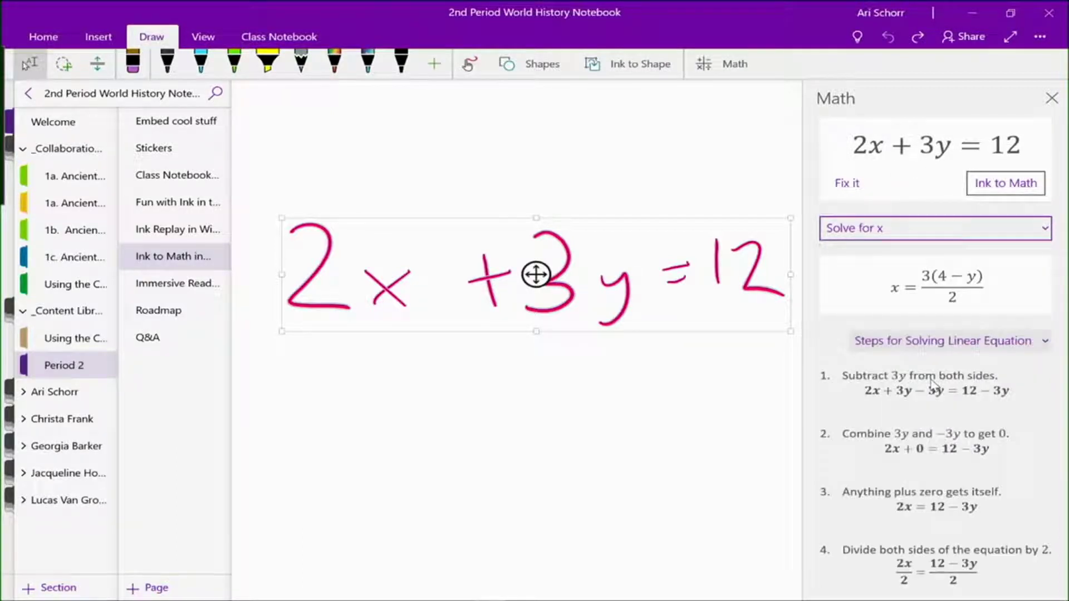
scroll(933, 384, down, 3)
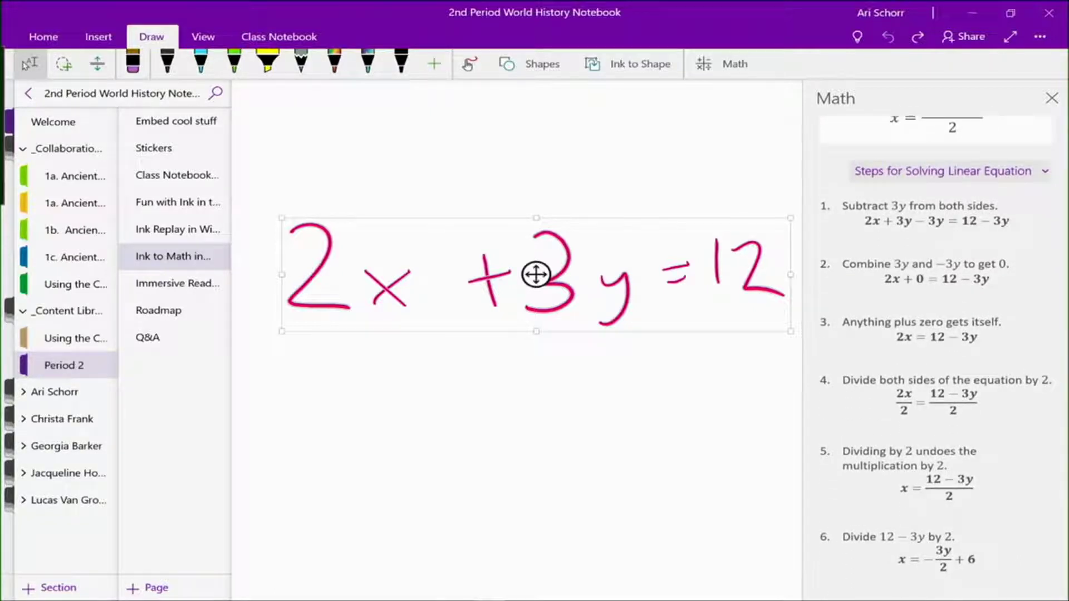
scroll(935, 334, up, 3)
Graph the equation in 2D and insert the graph onto the page.
click(874, 228)
click(874, 326)
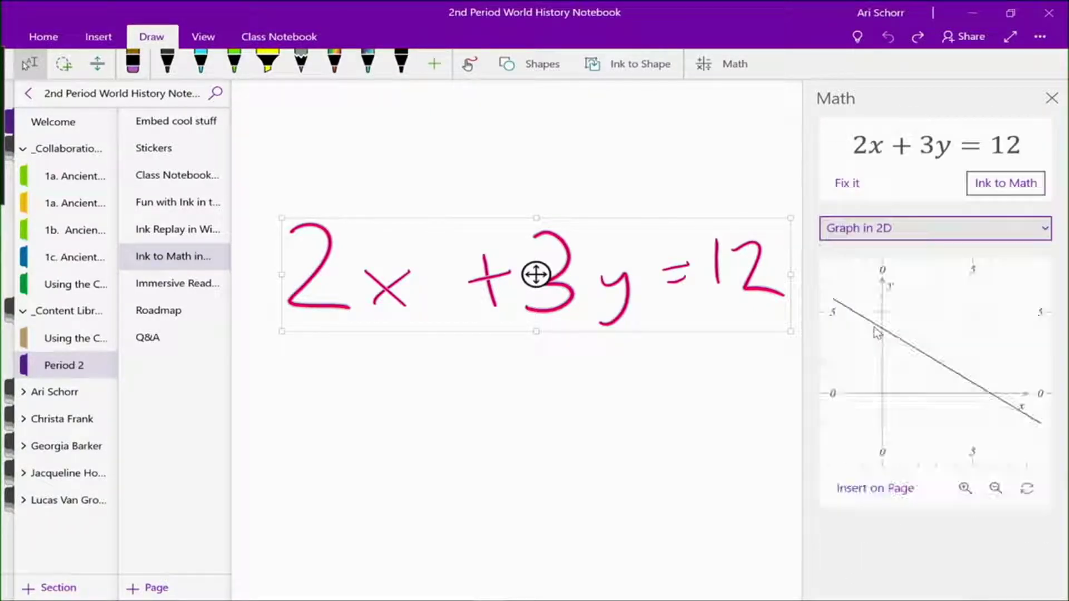
click(867, 491)
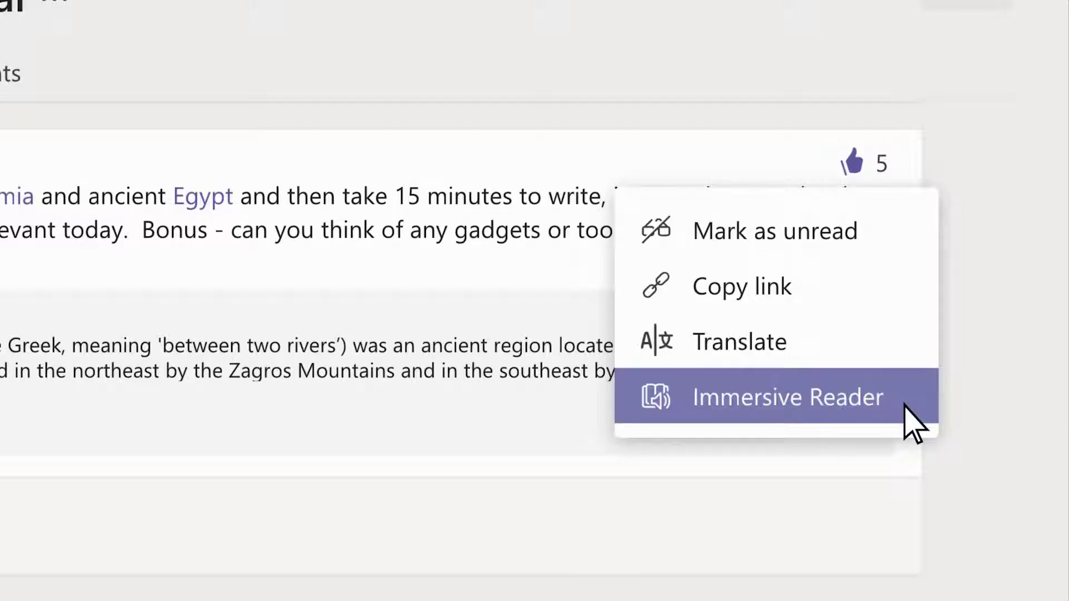
Open the Mesopotamia post in Immersive Reader with syllables split and verbs coloured.
click(907, 423)
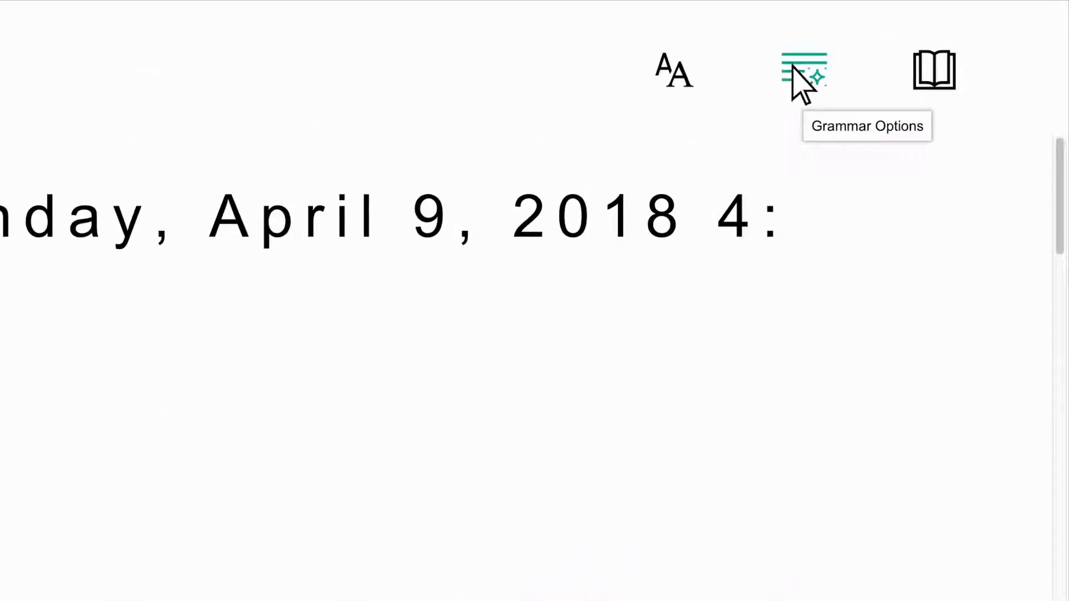
click(794, 69)
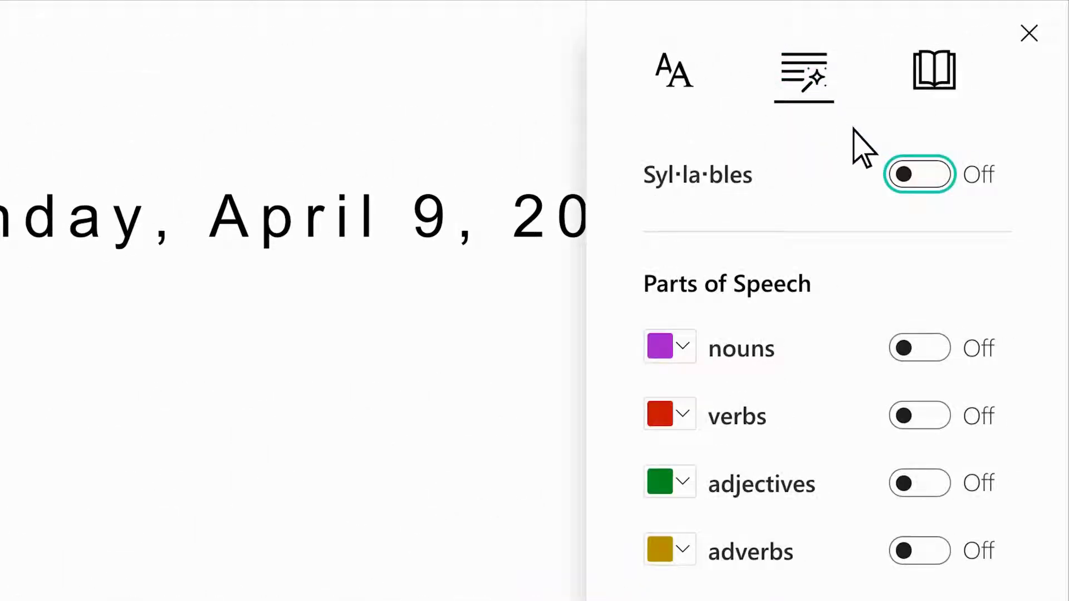
click(940, 177)
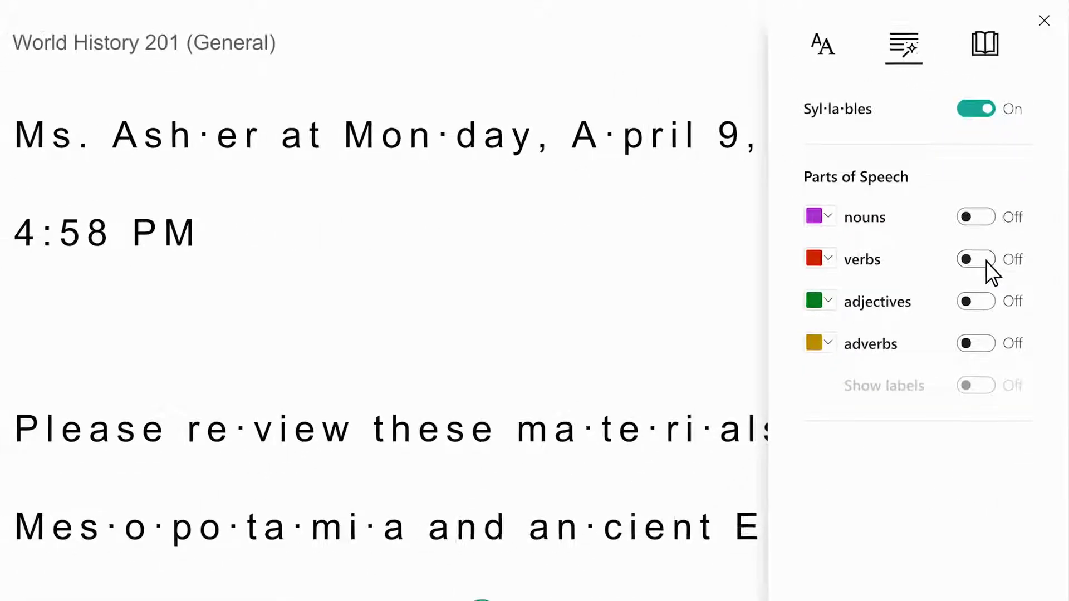
click(987, 262)
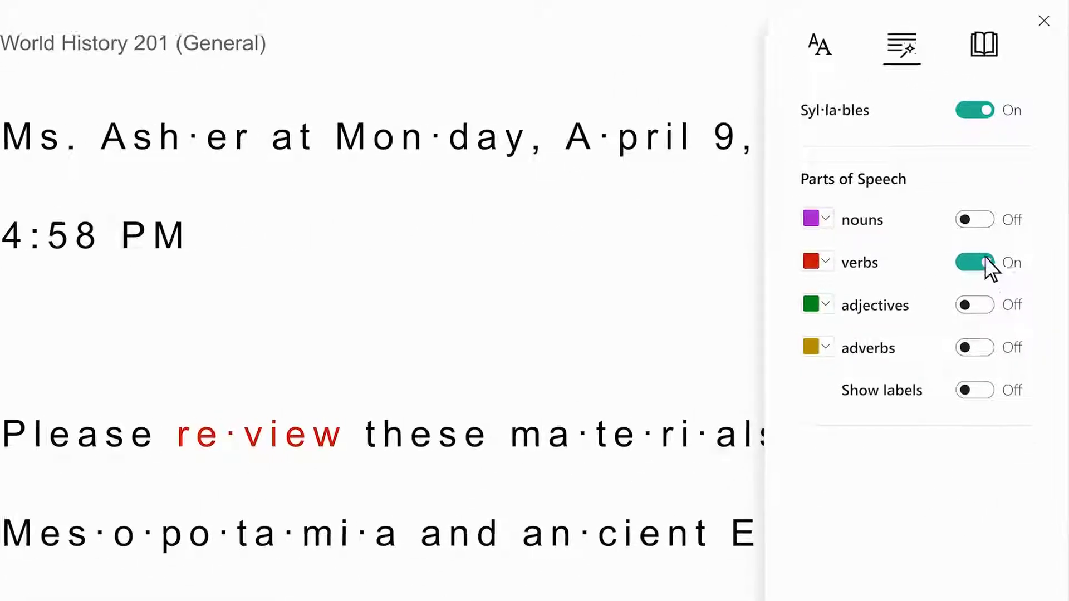
Turn on the picture dictionary and play the post aloud.
click(944, 65)
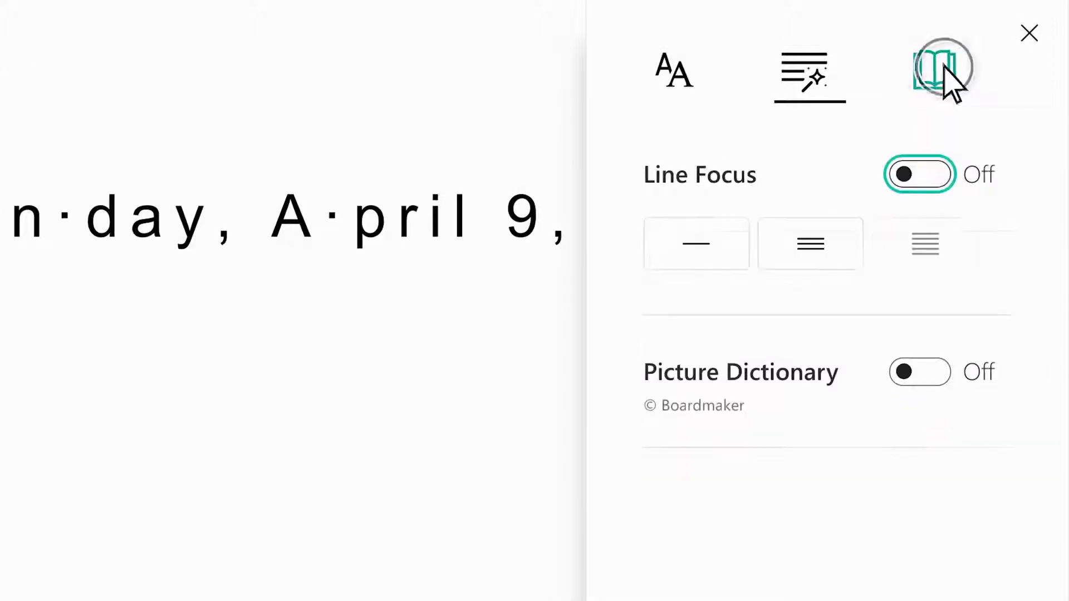
click(941, 372)
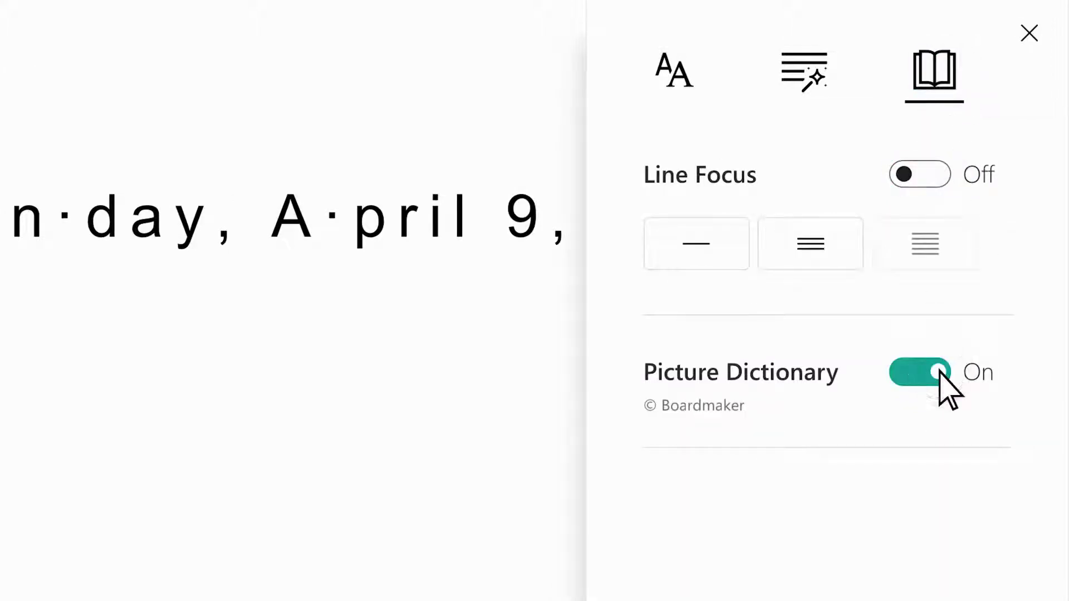
click(1030, 34)
scroll(1063, 114, down, 3)
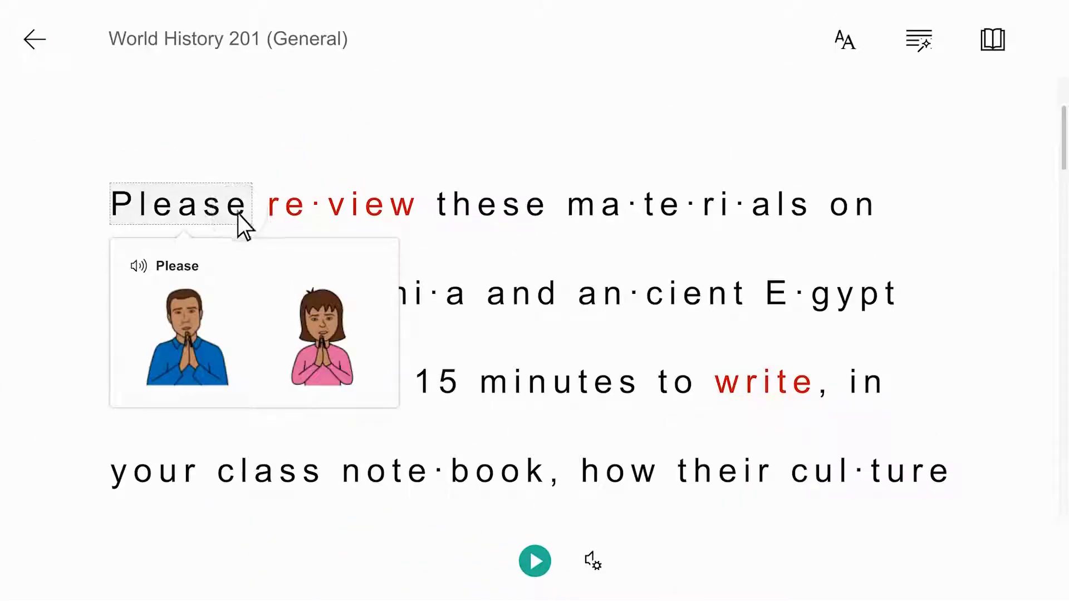
click(536, 563)
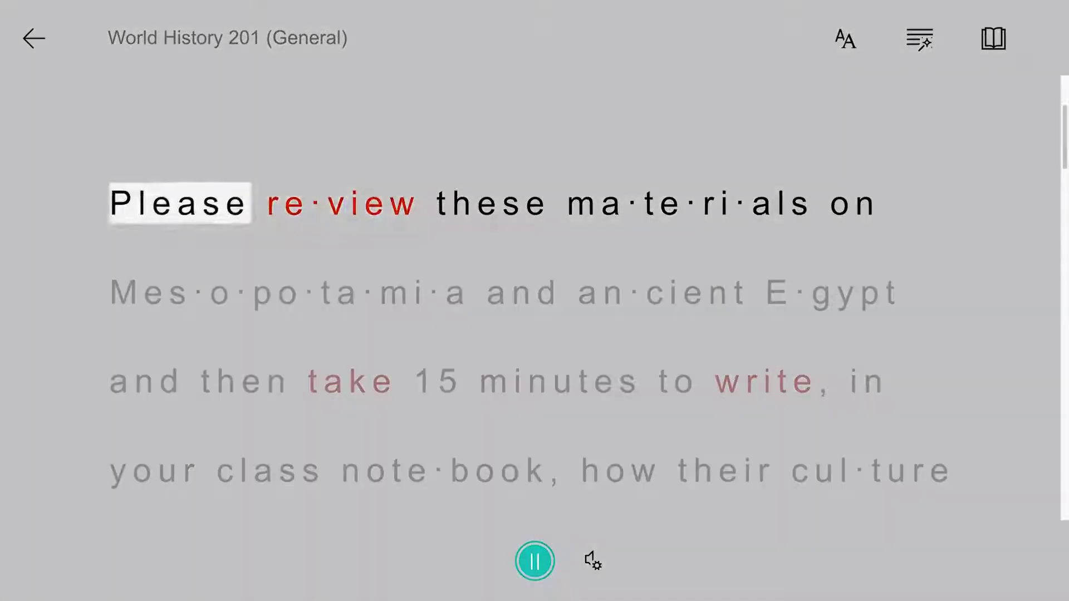